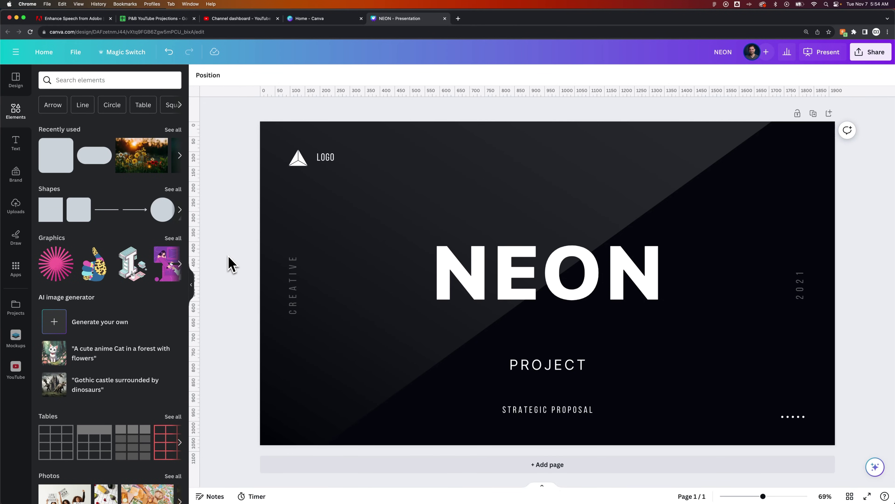
Select the NEON title and bring up its font list, which shows the current font Muli.
left_click(520, 264)
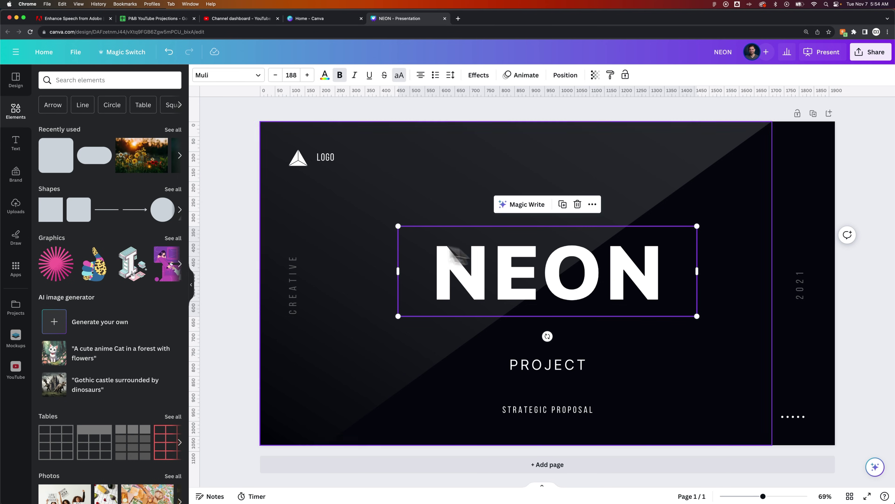
left_click(16, 149)
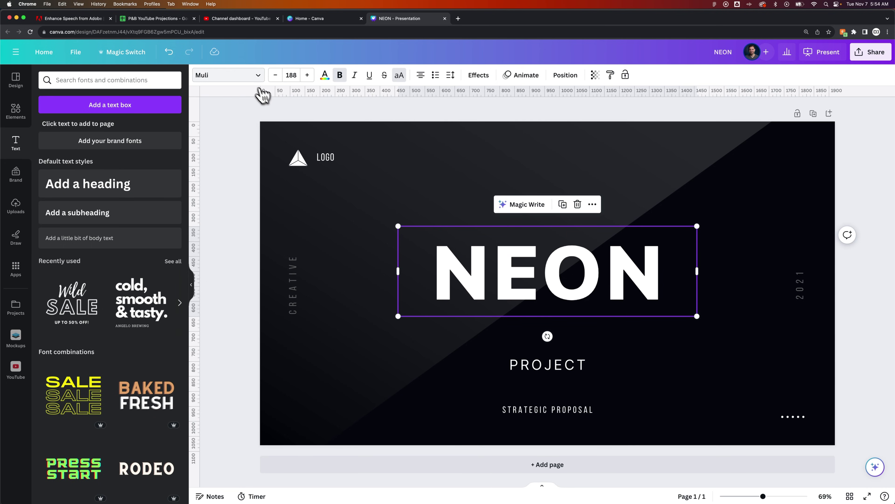
left_click(213, 81)
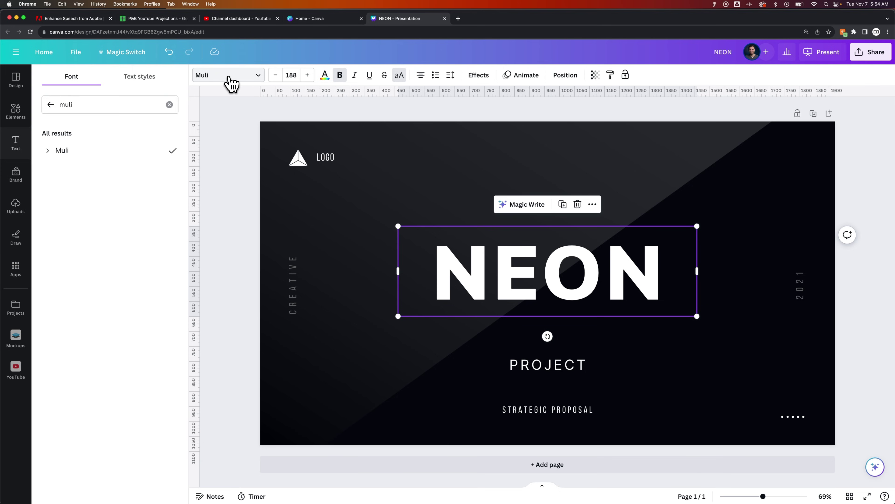
double_click(75, 105)
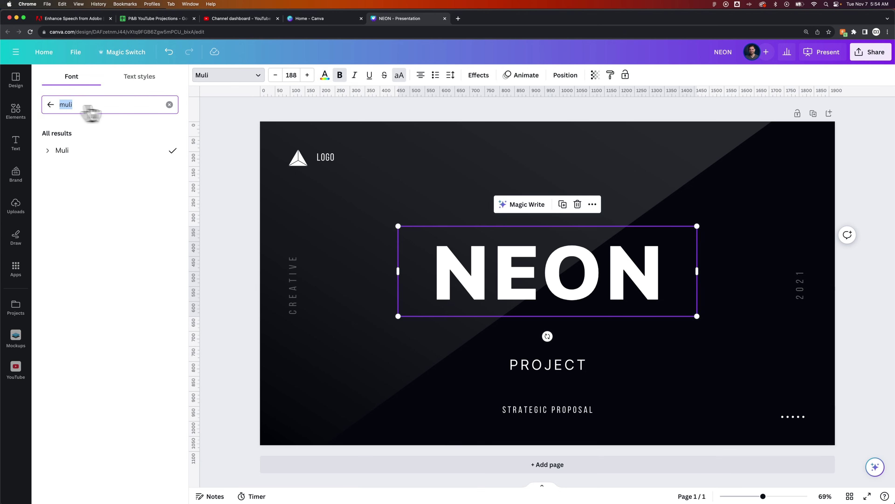
left_click(567, 272)
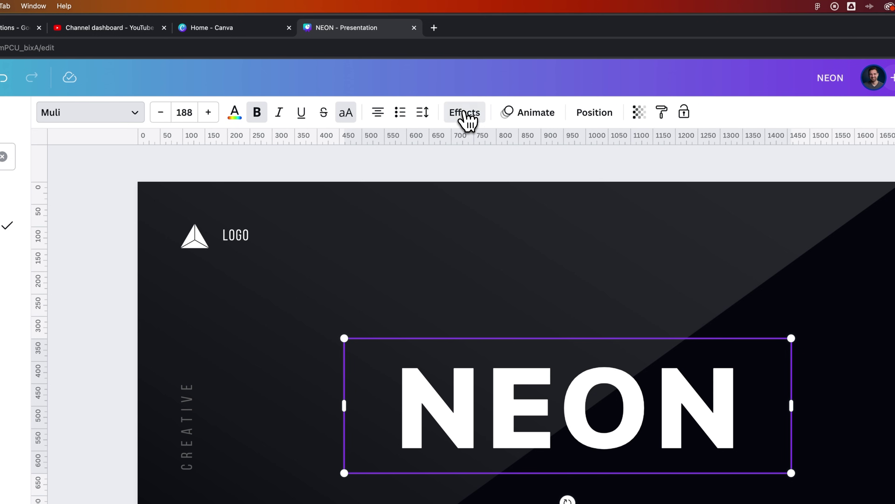
Apply the Neon effect to the NEON title with intensity about 47.
left_click(464, 112)
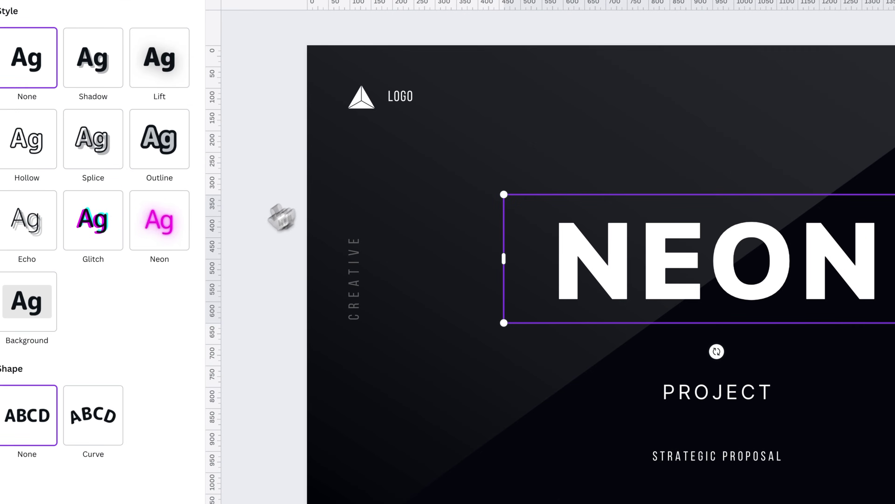
left_click(25, 357)
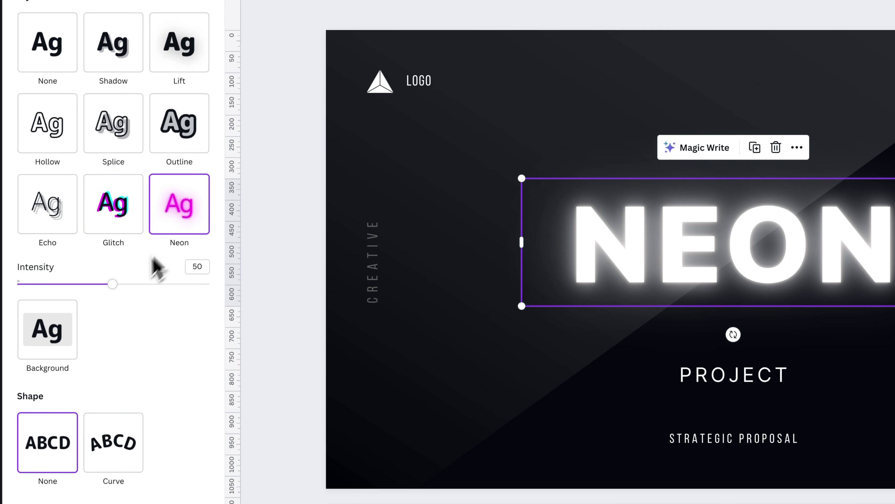
mouse_move(112, 284)
left_mouse_down()
mouse_move(44, 284)
mouse_move(162, 286)
mouse_move(3, 292)
mouse_move(256, 290)
mouse_move(148, 297)
mouse_move(101, 293)
mouse_move(191, 291)
mouse_move(17, 289)
mouse_move(110, 293)
left_mouse_up()
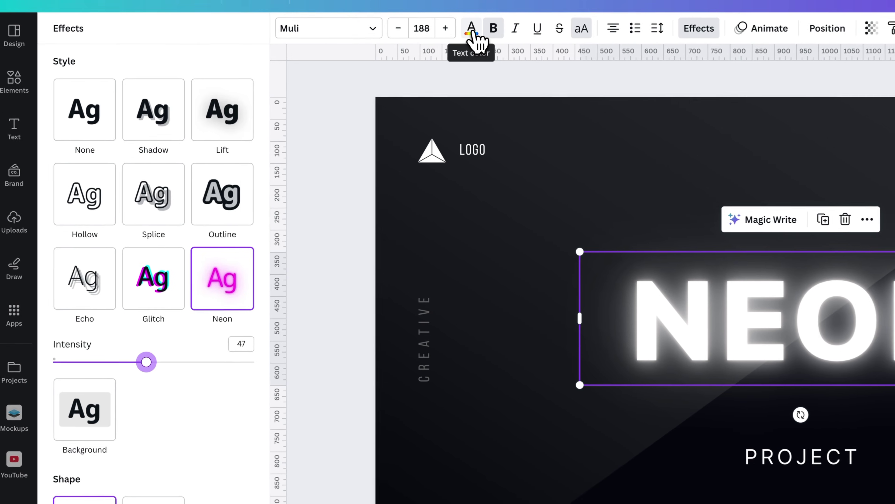
Color the NEON title pink and raise its Neon glow intensity to 80.
left_click(473, 30)
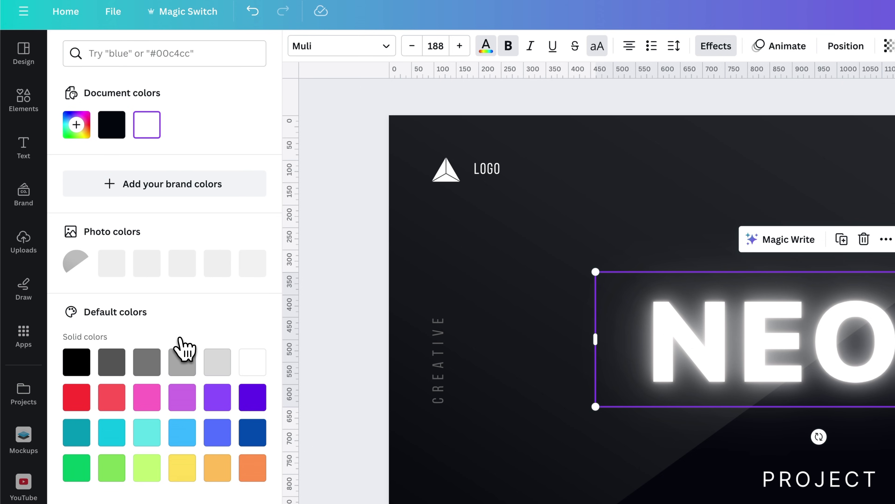
left_click(146, 405)
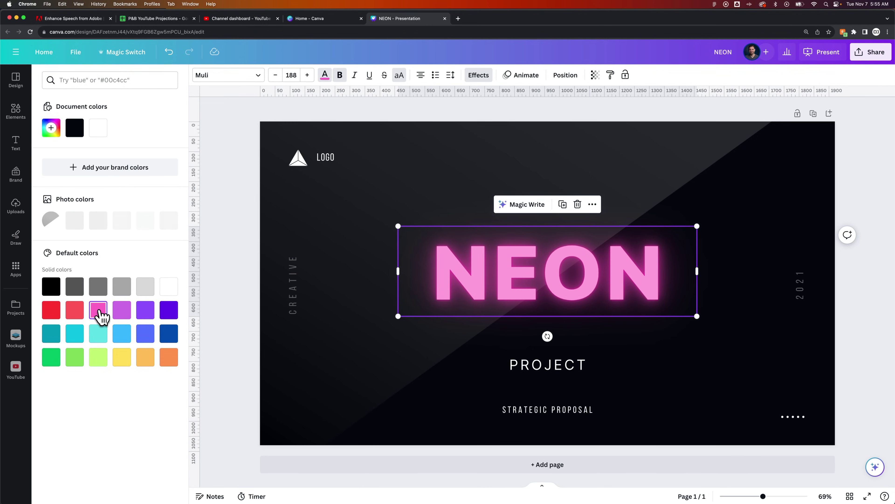
left_click(478, 76)
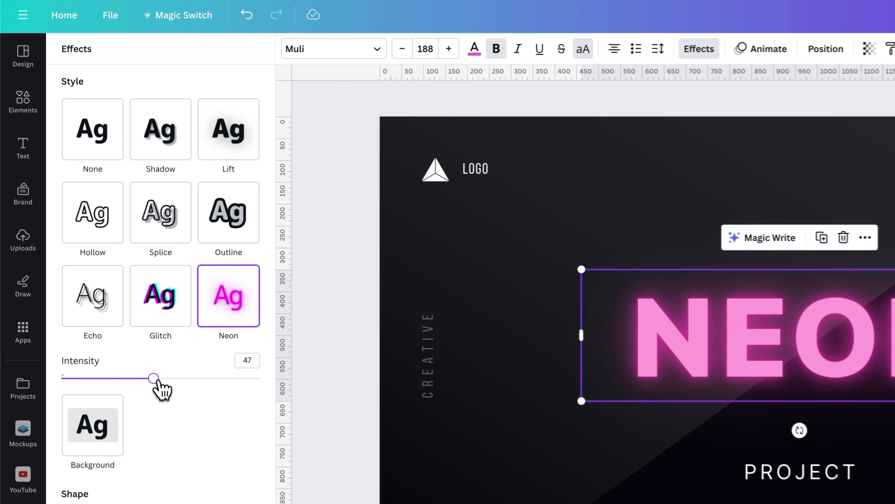
left_click_drag(105, 301, 124, 301)
left_click_drag(186, 385, 227, 385)
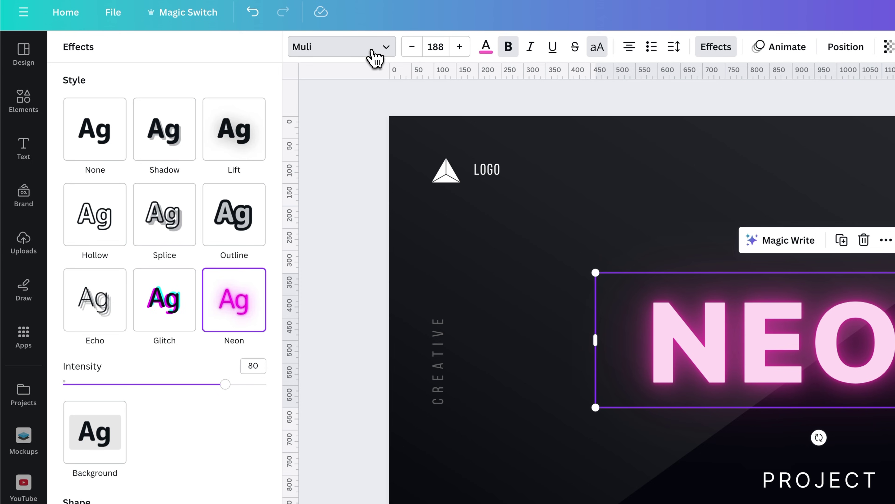
Search fonts for 'neon' and apply Neoneon to the NEON title.
left_click(374, 57)
double_click(200, 88)
type("neon")
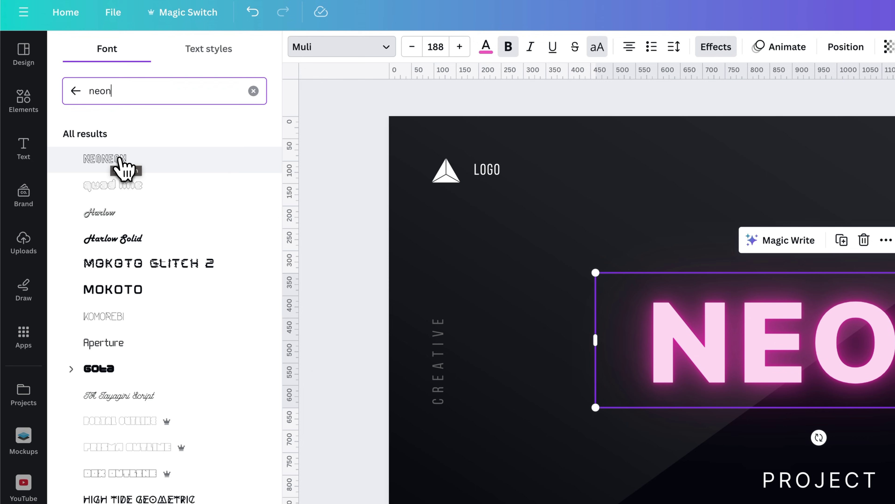
left_click(120, 162)
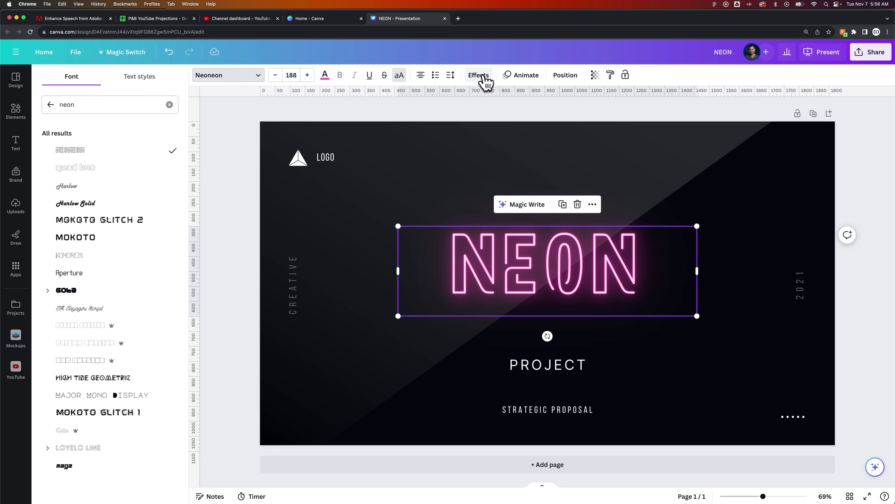
Raise the NEON title's Neon glow intensity to nearly full, about 97–100.
left_click(486, 81)
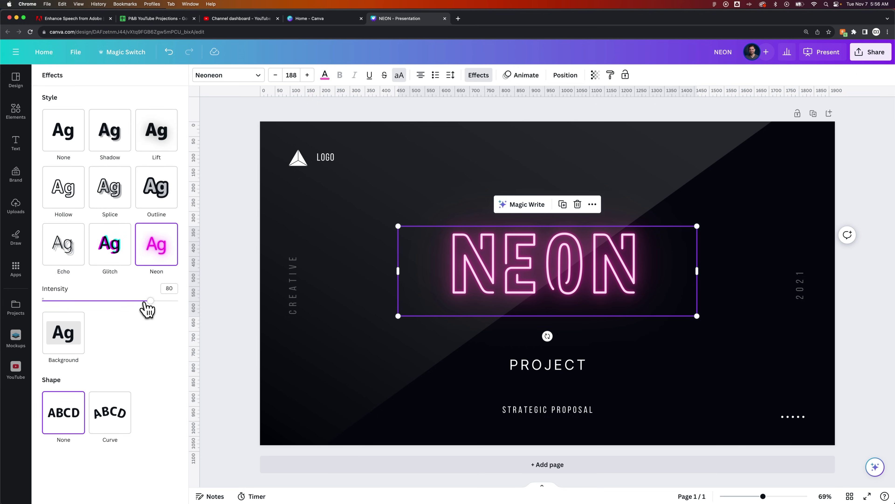
left_click_drag(140, 303, 180, 302)
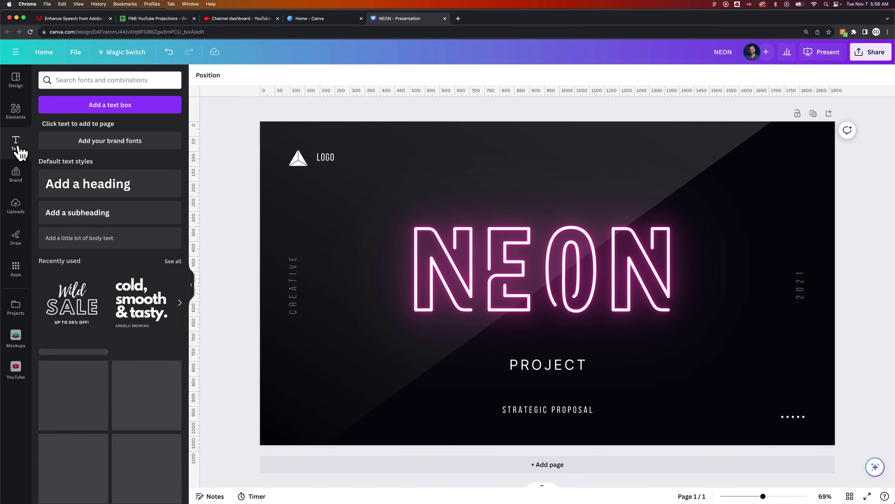
Add the yellow SHINE SHINE SHINE font combination and shrink it into the bottom-left corner.
scroll(137, 317, "down", 10)
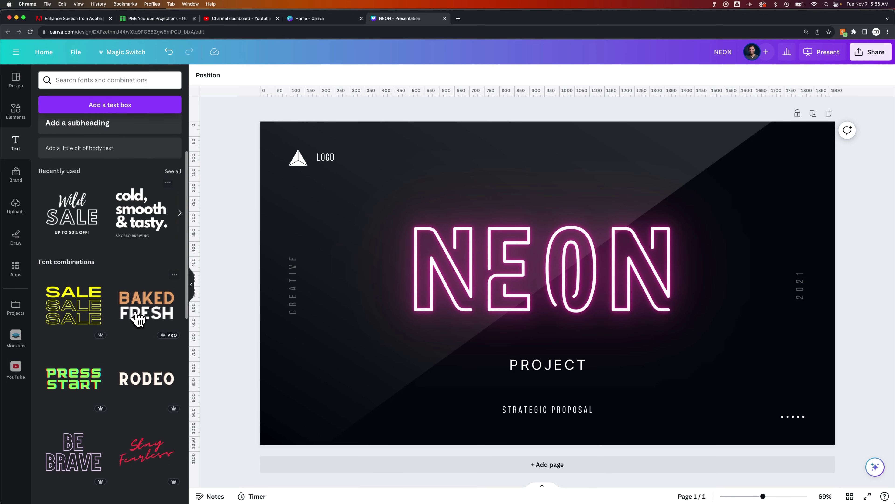
scroll(139, 317, "down", 5)
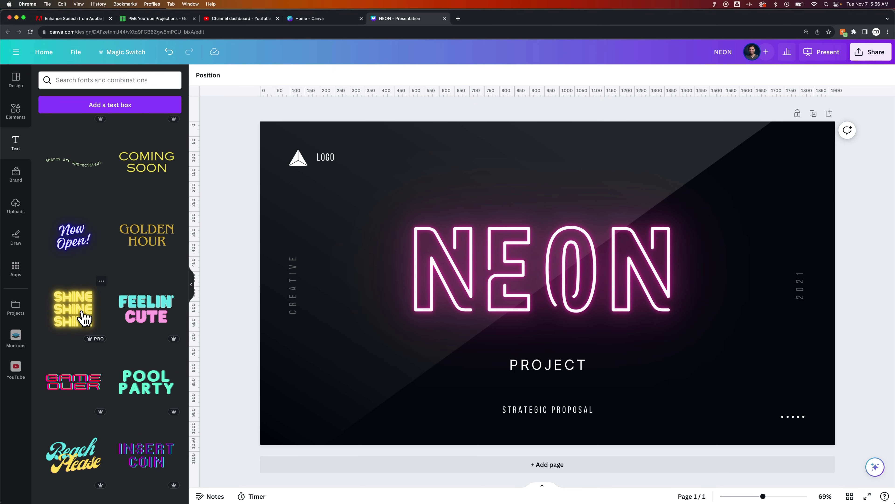
left_click_drag(83, 320, 316, 225)
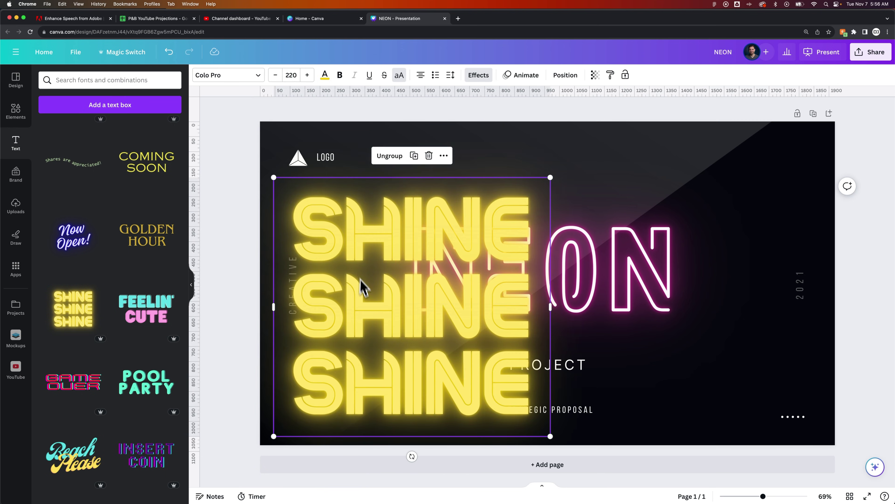
left_click_drag(550, 177, 403, 269)
scroll(69, 321, "down", 6)
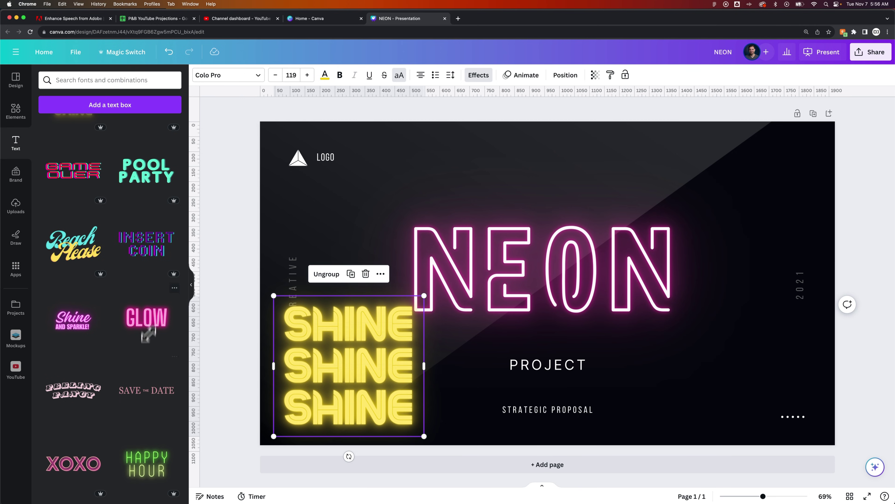
scroll(149, 335, "down", 3)
Add the green HAPPY HOUR combo, shrink it into the top-right corner, and slightly shrink SHINE.
left_click(145, 369)
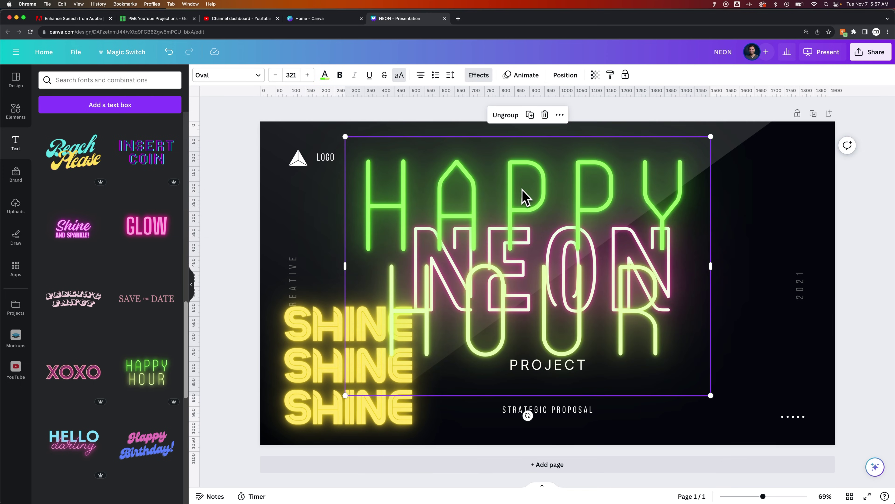
left_click_drag(522, 195, 627, 179)
left_click_drag(453, 381, 695, 206)
left_click_drag(756, 167, 765, 201)
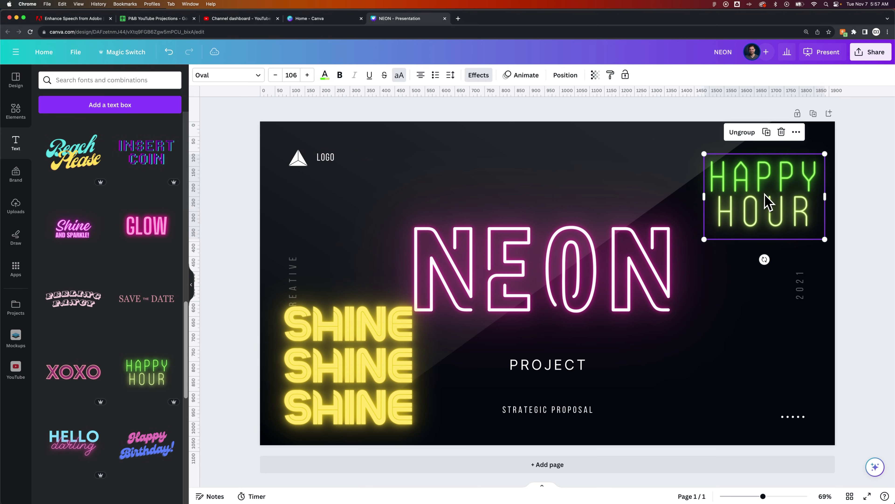
left_click(388, 335)
left_click_drag(425, 295, 388, 329)
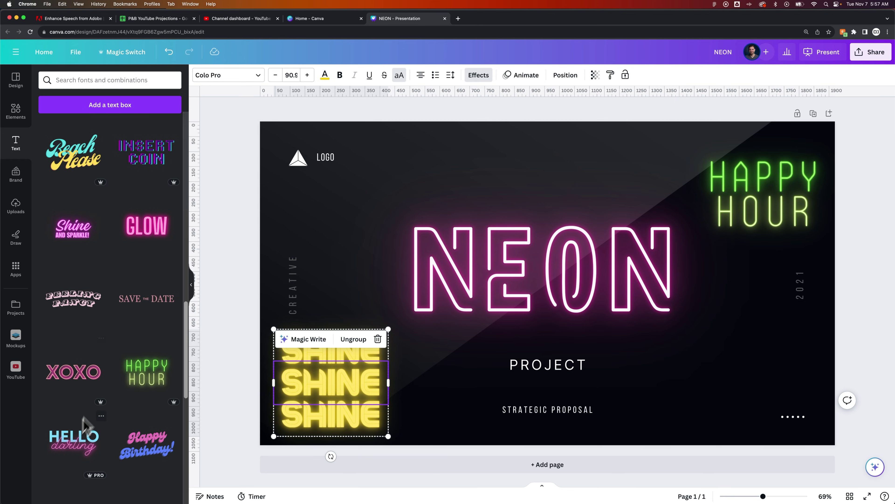
Add the HELLO darling combo, shrink it into the bottom-right corner, and deselect.
left_click_drag(76, 453, 731, 409)
left_click_drag(765, 436, 685, 349)
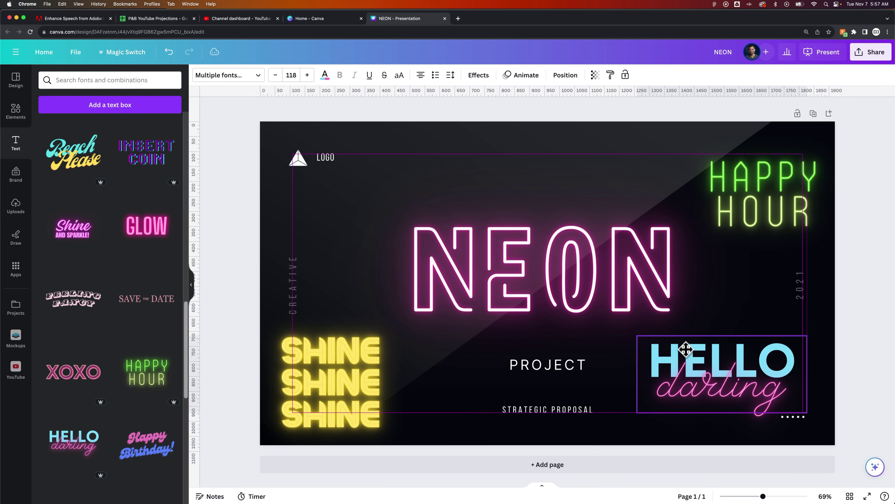
left_click(825, 406)
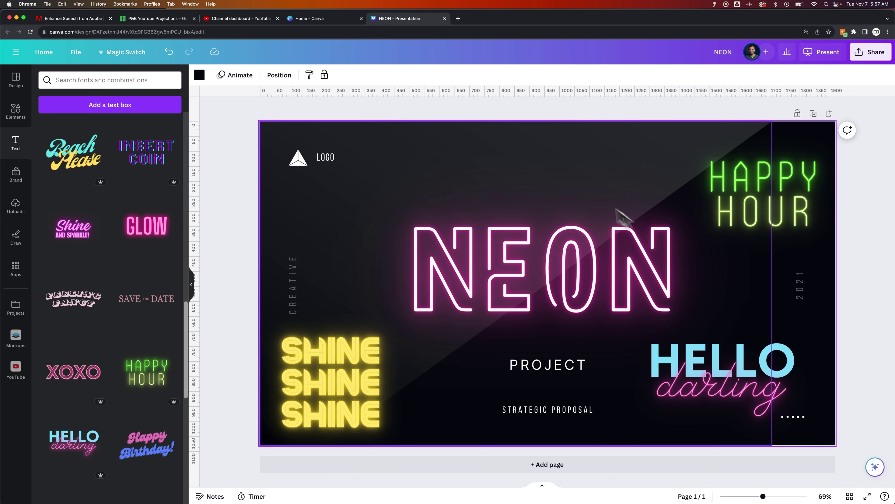
left_click(563, 188)
left_click(879, 171)
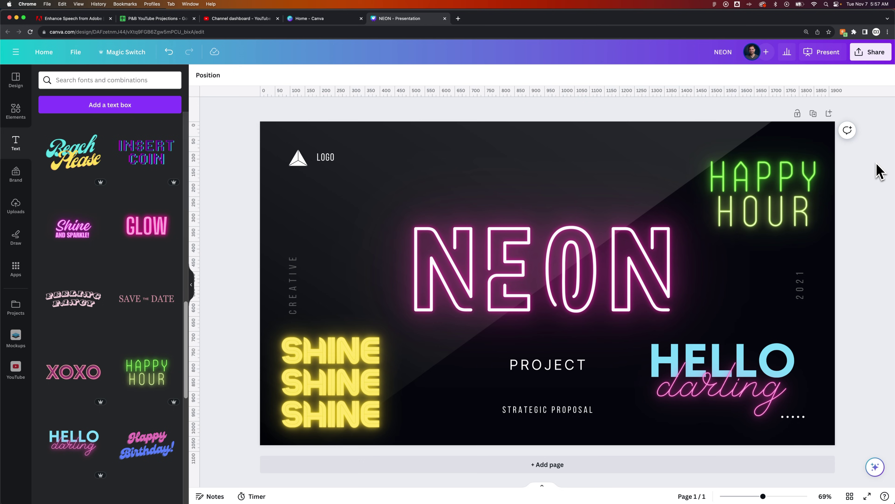
scroll(58, 243, "down", 6)
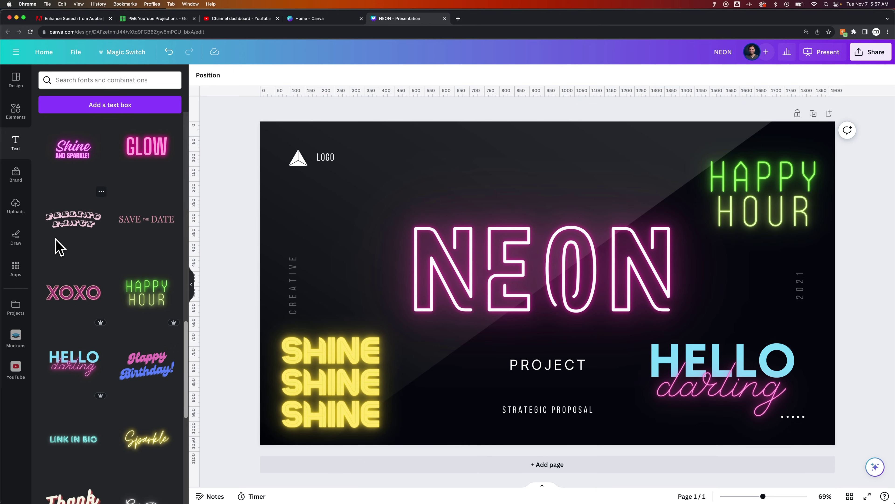
scroll(61, 247, "down", 5)
scroll(60, 248, "up", 3)
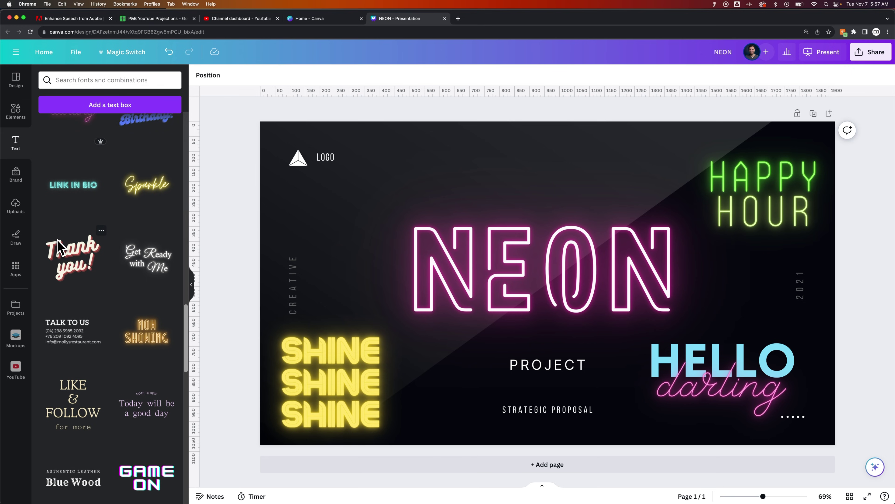
scroll(60, 249, "up", 3)
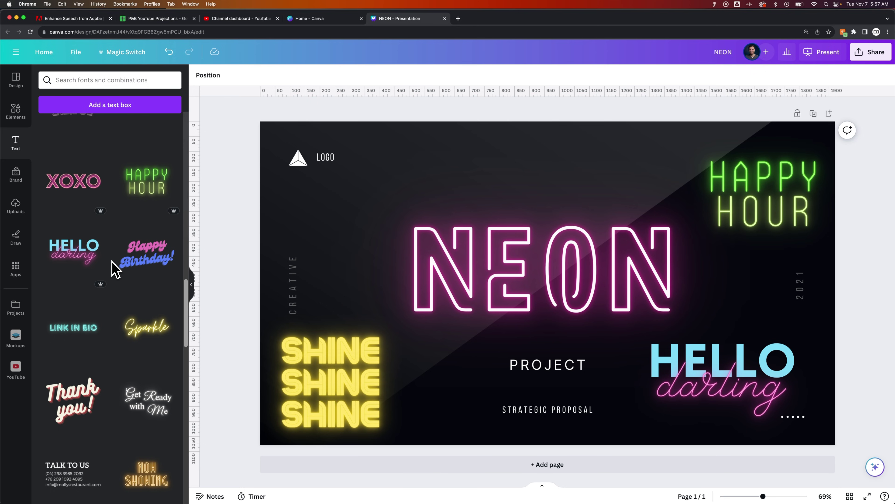
scroll(113, 270, "up", 3)
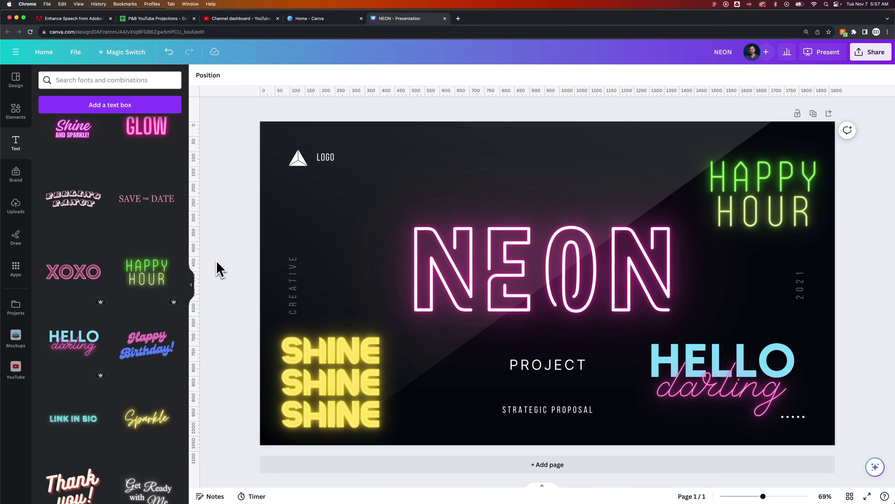